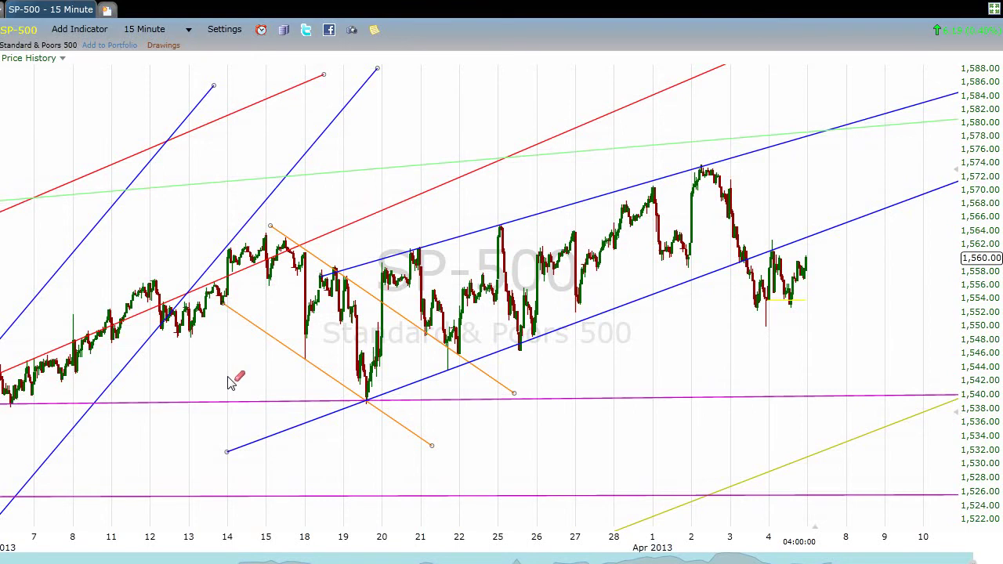
Examine the SP-500 trendlines on the 30-minute and hourly charts, ending on the 30-minute view.
left_click(174, 31)
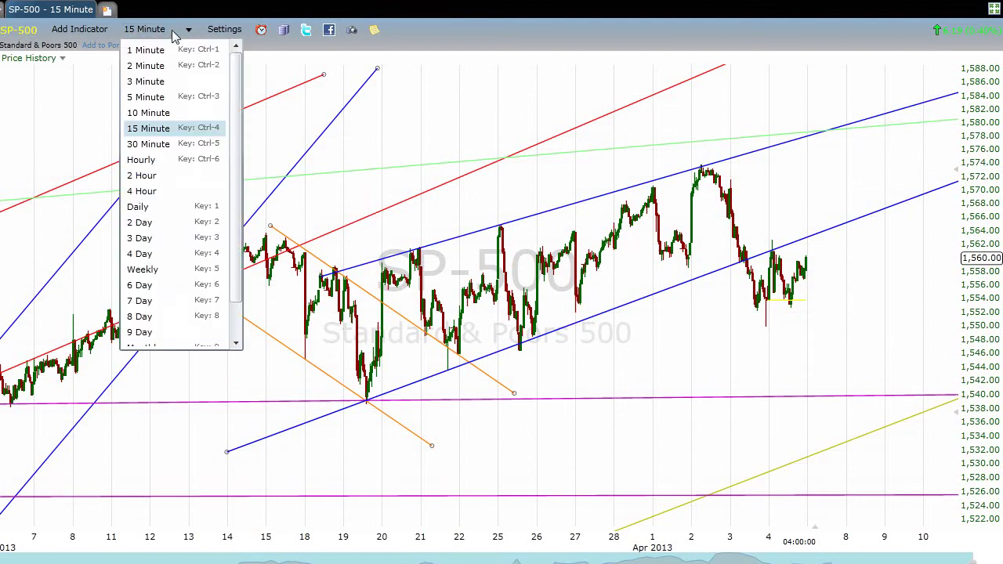
left_click(161, 144)
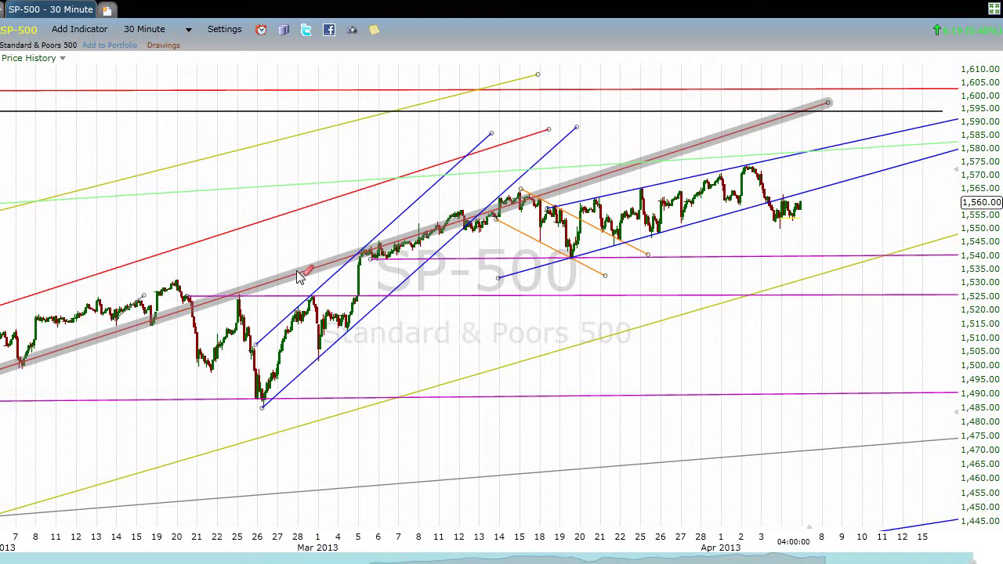
left_click(166, 33)
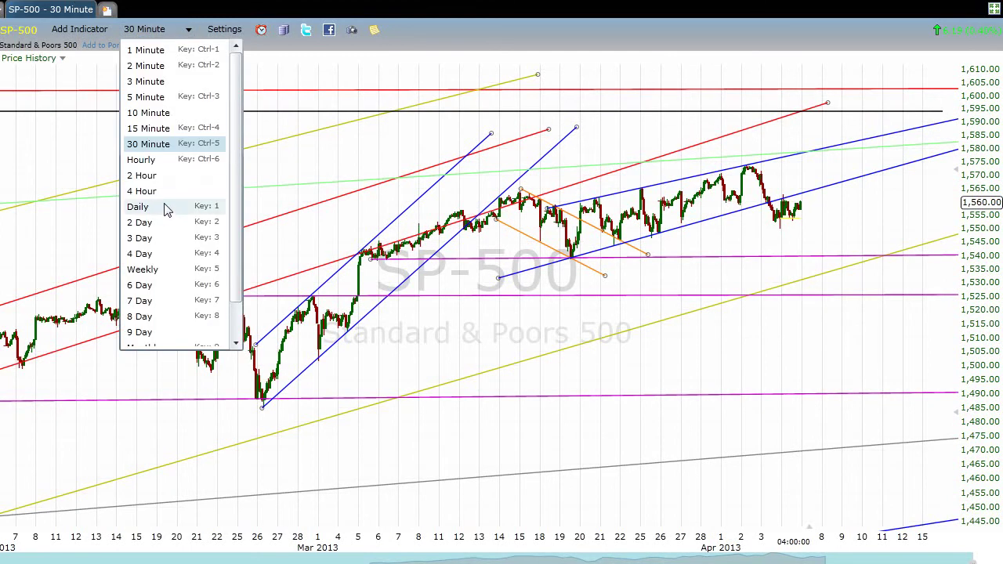
left_click(162, 159)
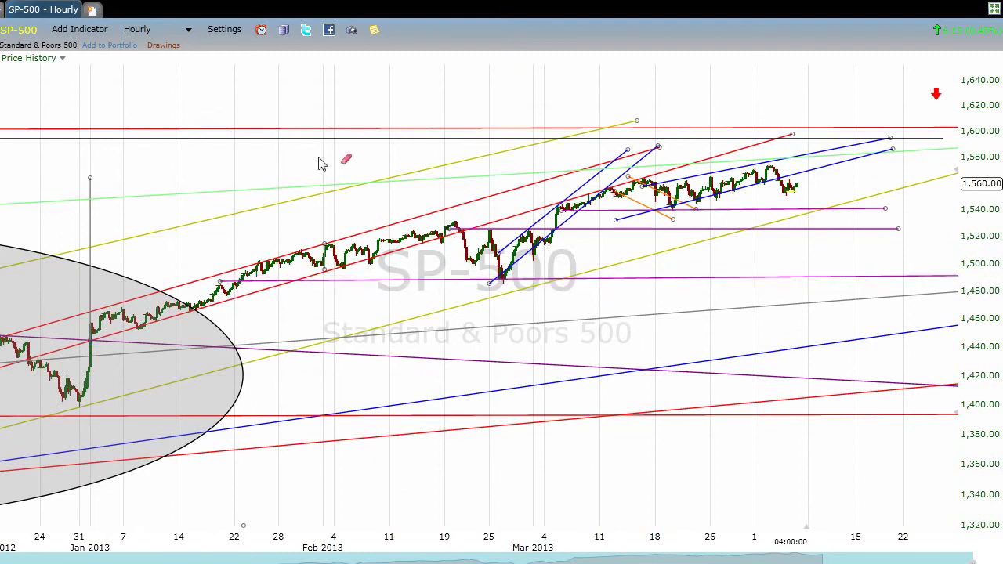
left_click(537, 293)
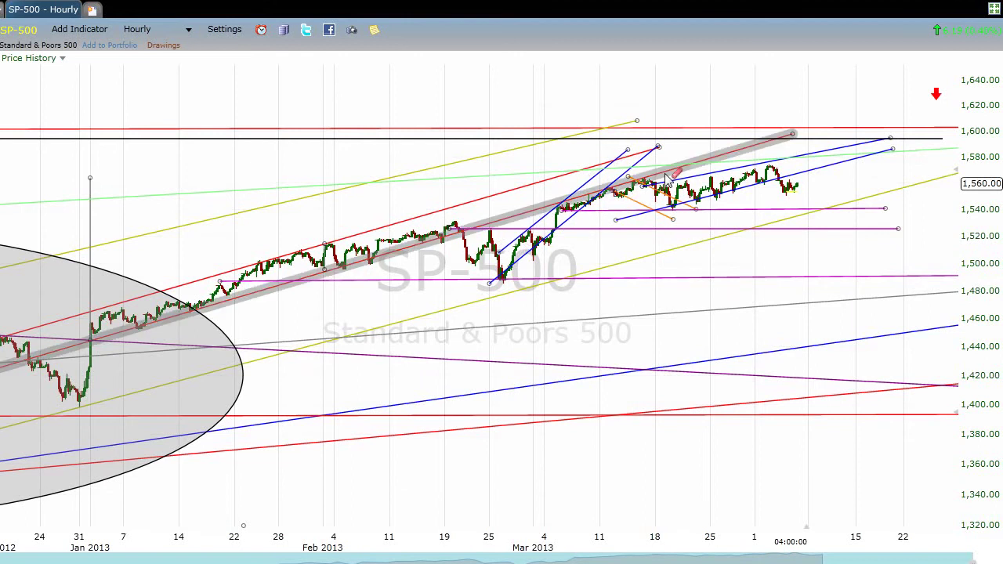
left_click(138, 30)
left_click(167, 143)
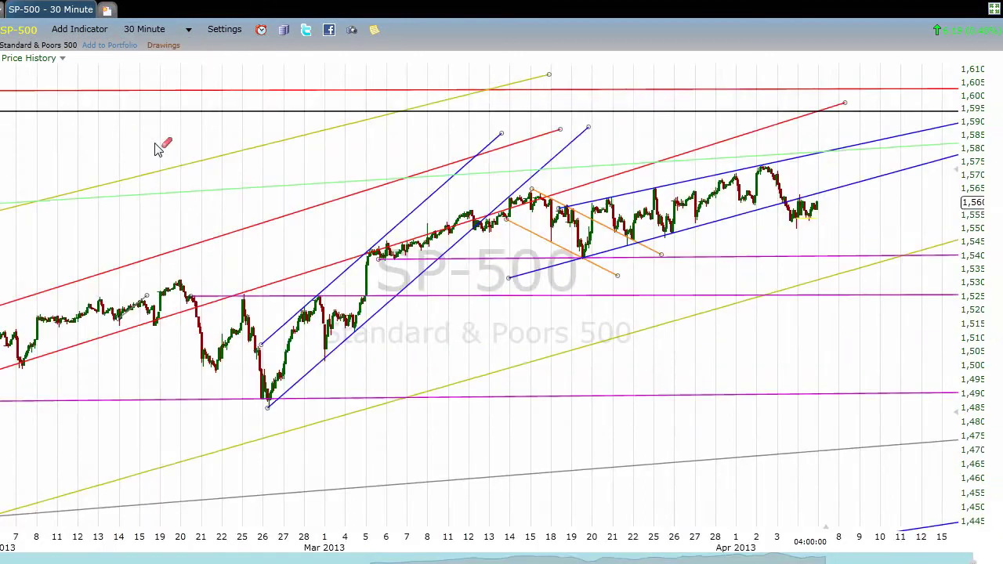
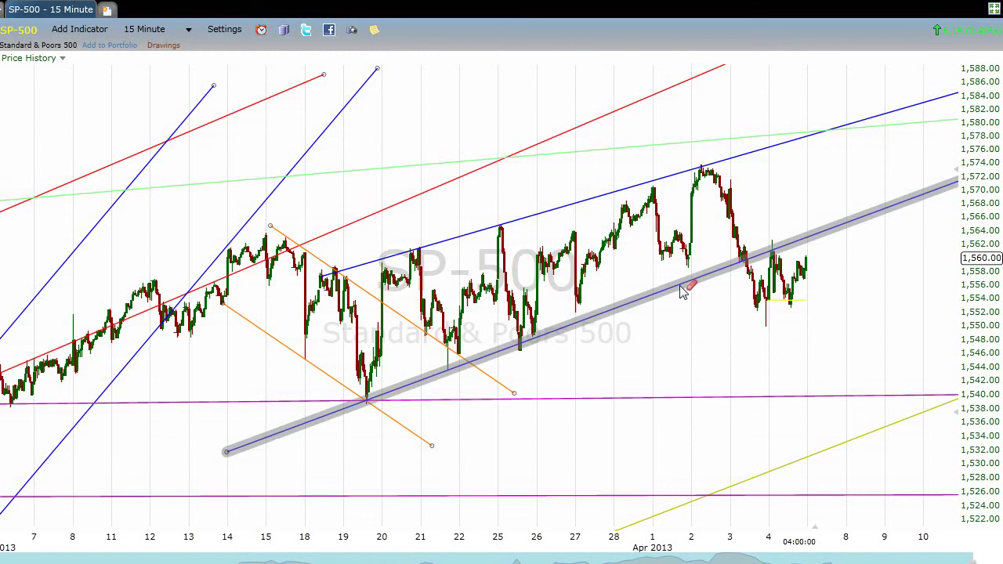
Compare the SP-500 price channels on the hourly chart with those on the 15-minute chart.
left_click(158, 31)
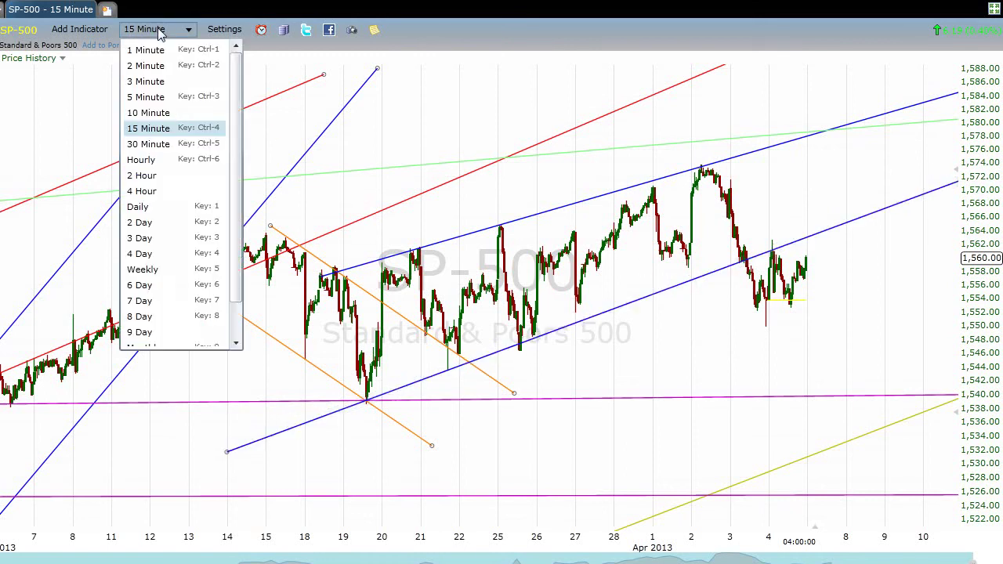
left_click(154, 161)
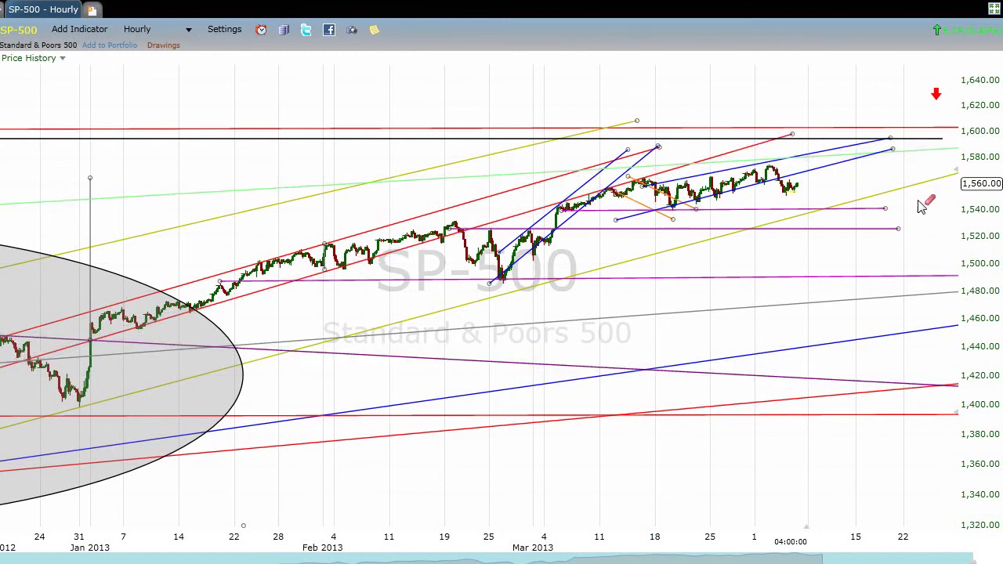
left_click(149, 31)
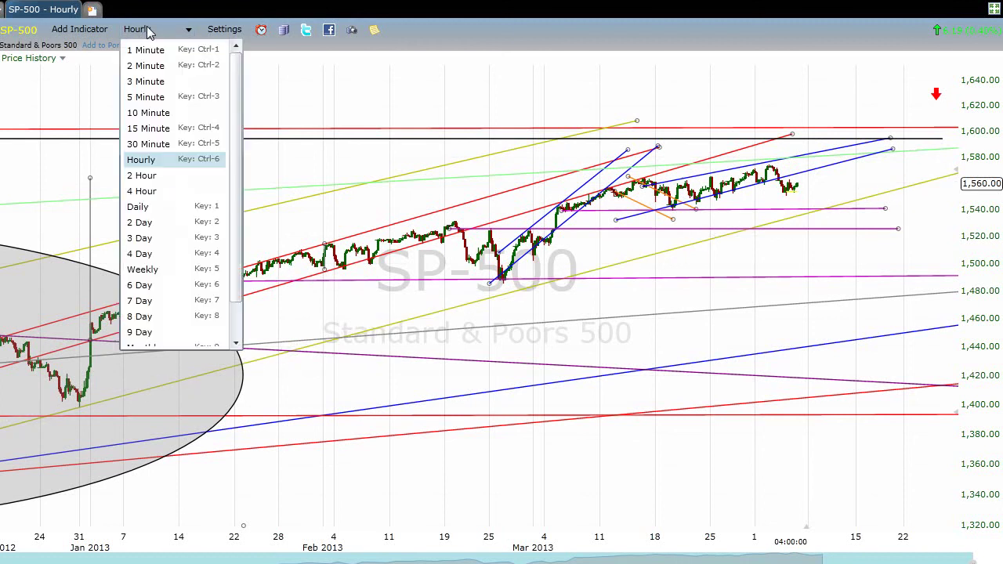
left_click(155, 128)
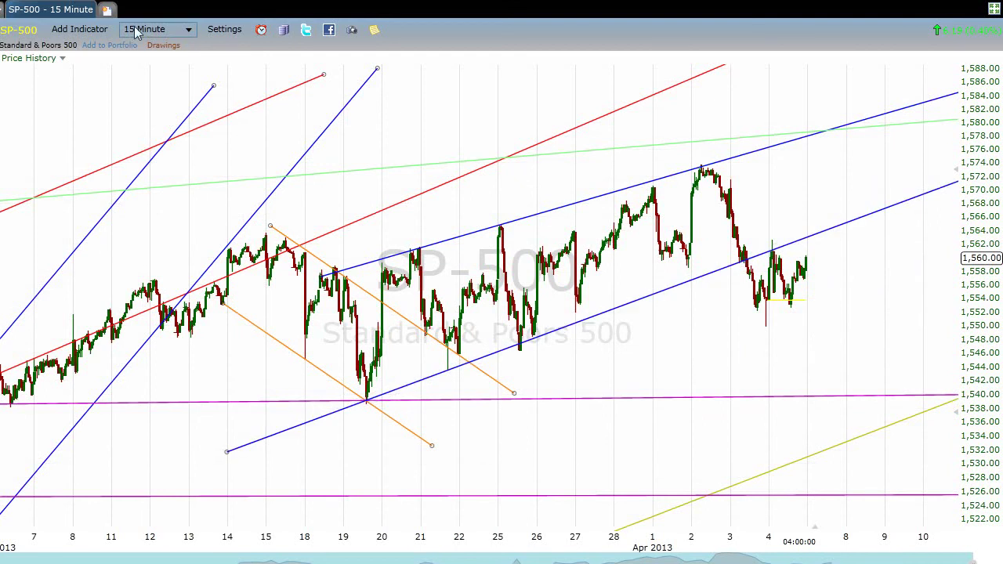
Raise the lower yellow trendline slightly on the hourly chart and check its fit on the 2-hour chart.
left_click(160, 32)
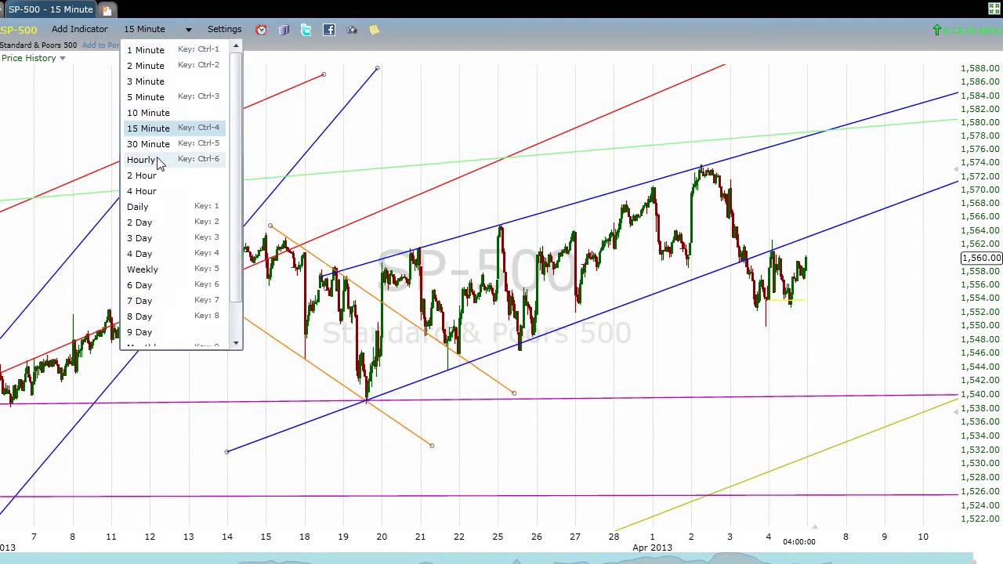
left_click(155, 160)
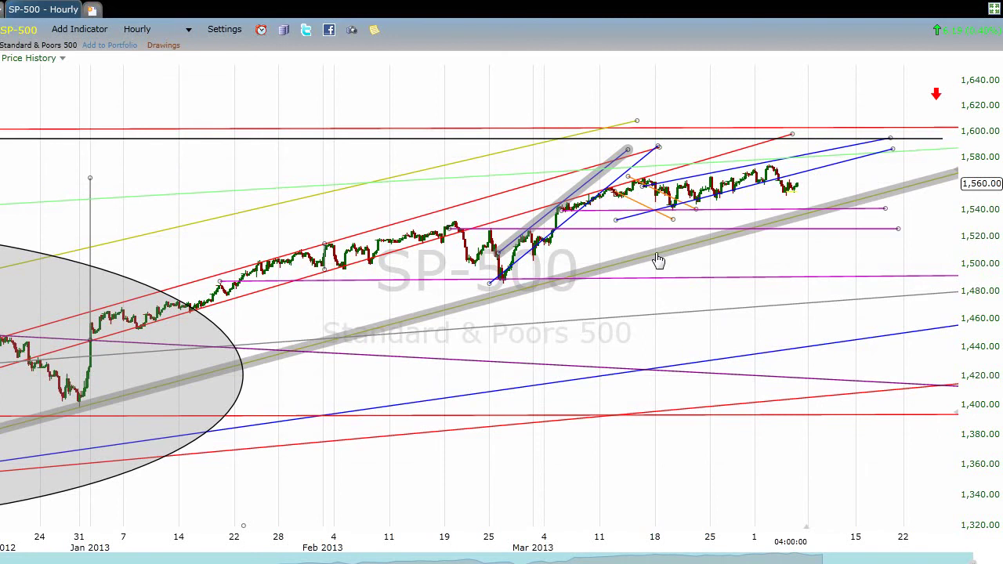
left_click_drag(658, 260, 661, 257)
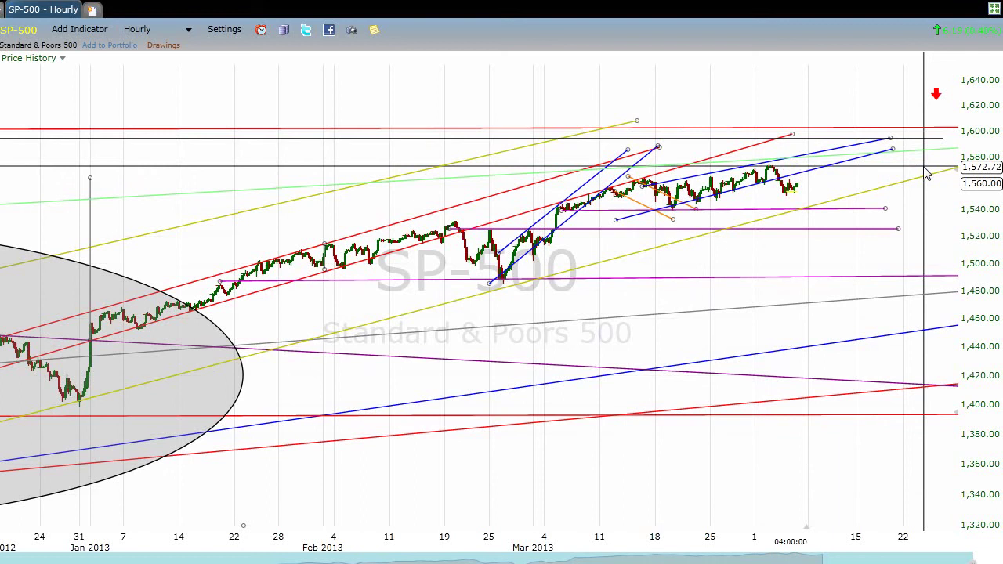
left_click(159, 37)
left_click(165, 178)
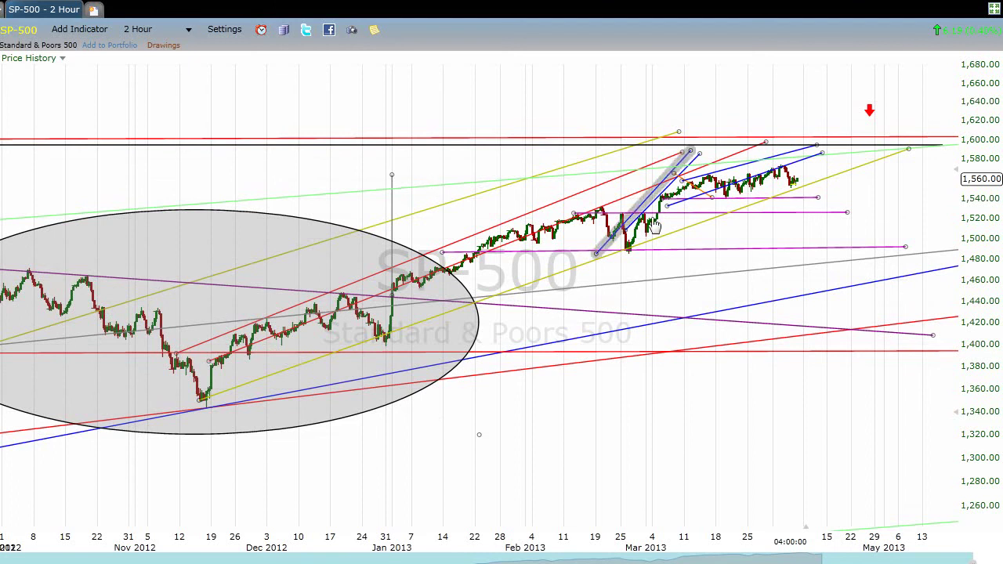
Draw an ellipse around the dip between about February 20 and March 5 on the 30-minute chart.
left_click(162, 31)
left_click(156, 145)
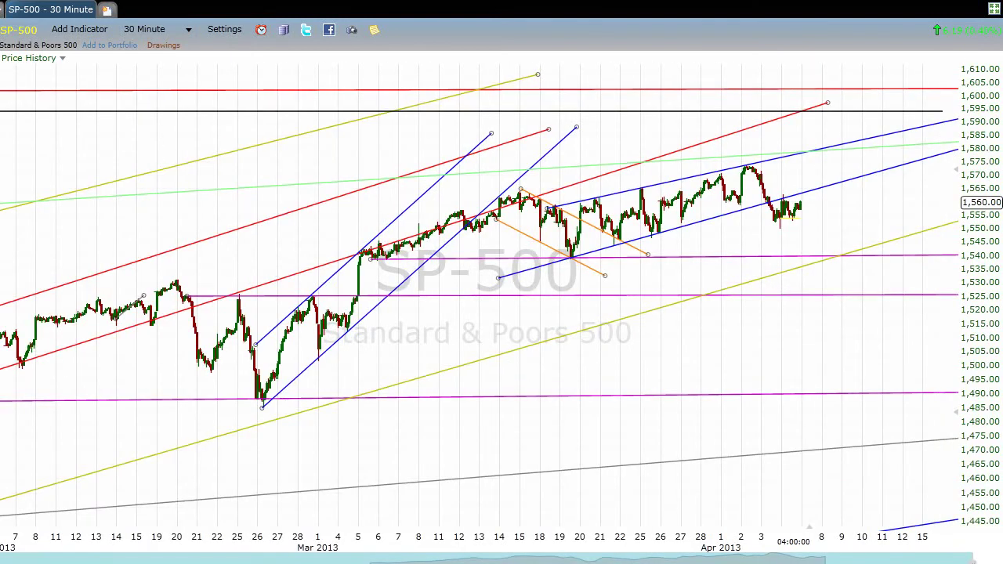
left_click_drag(154, 274, 379, 422)
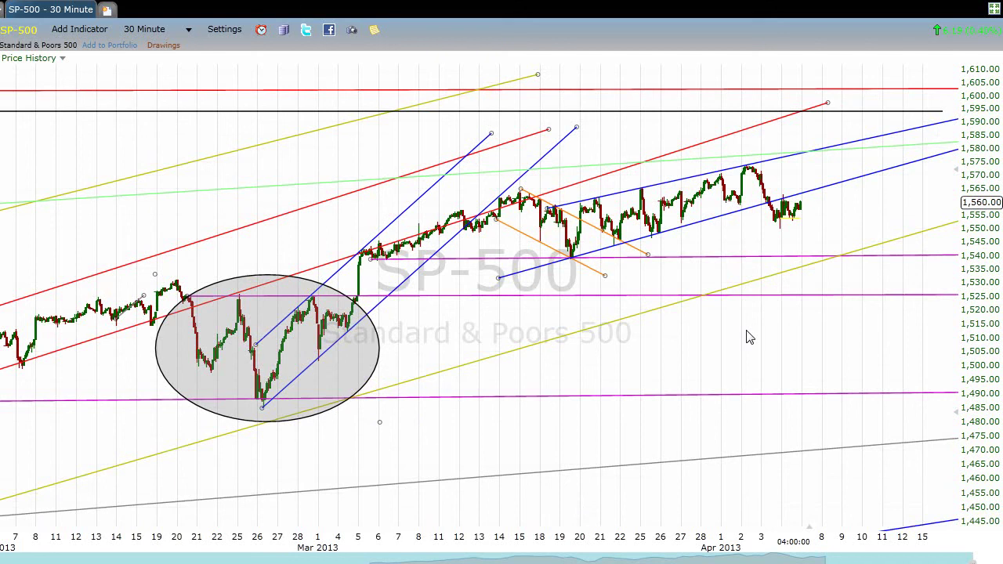
left_click(721, 412)
Examine the new ellipse and the trendlines across the 2-hour, 15-minute, 30-minute and hourly charts.
left_click(179, 31)
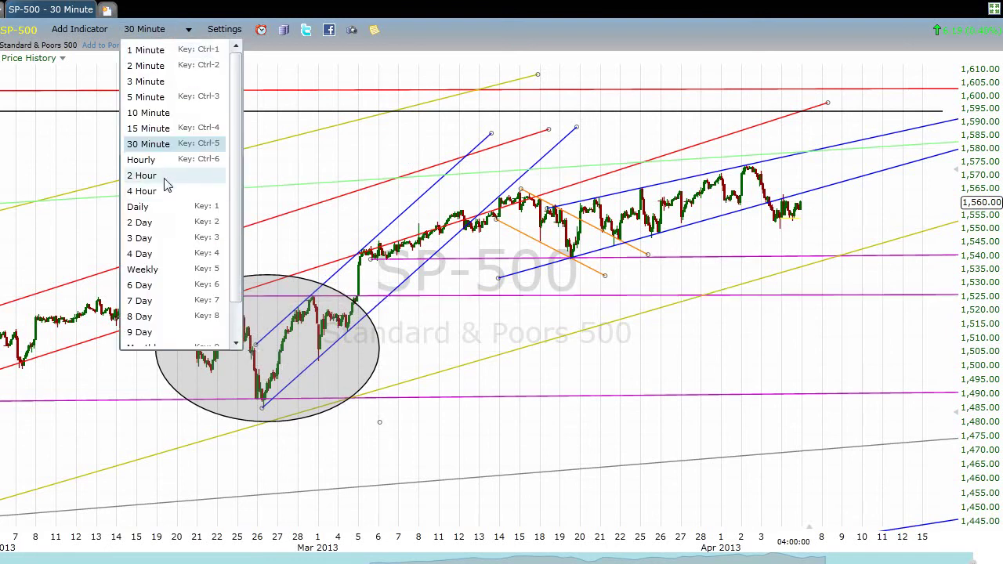
left_click(165, 178)
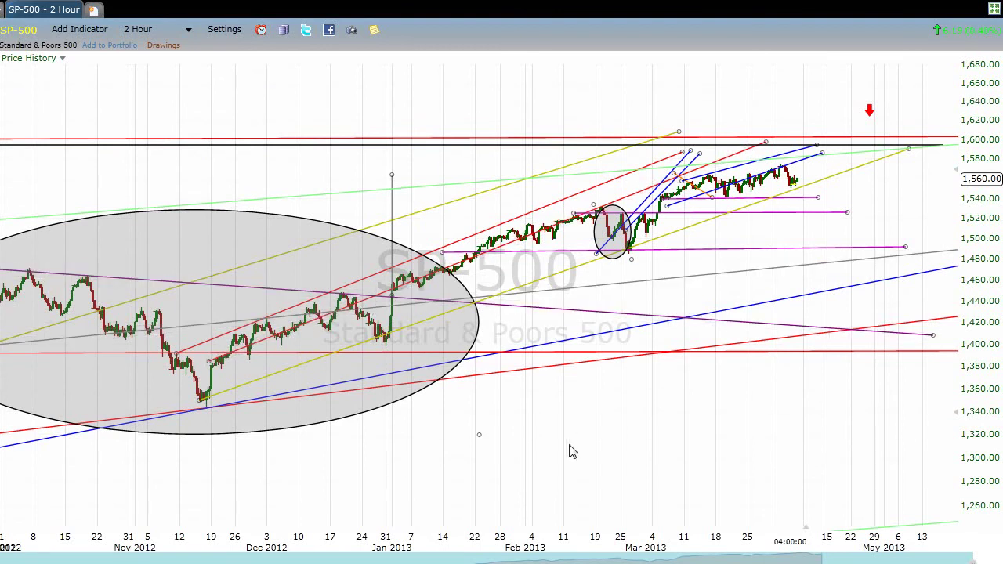
left_click(165, 31)
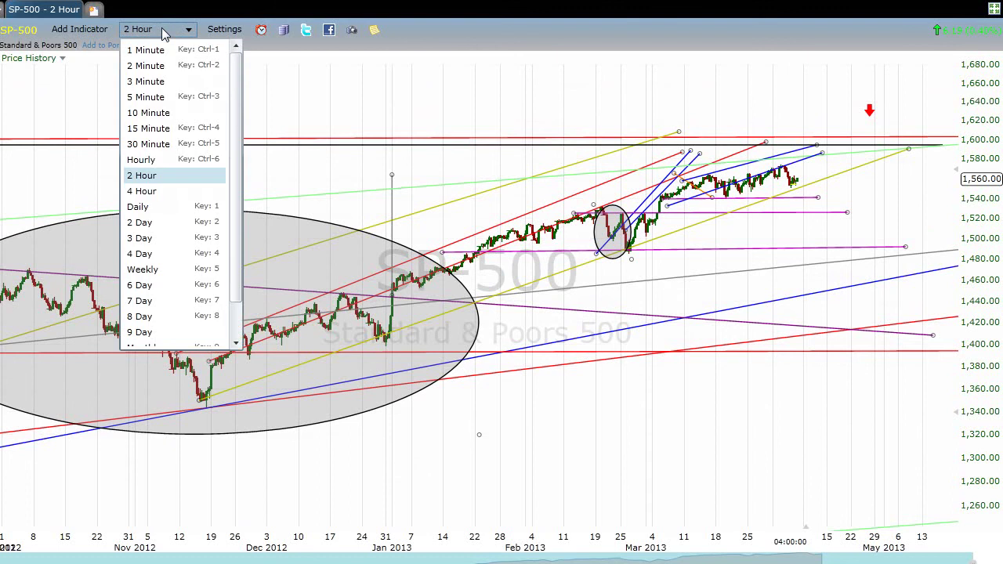
left_click(159, 130)
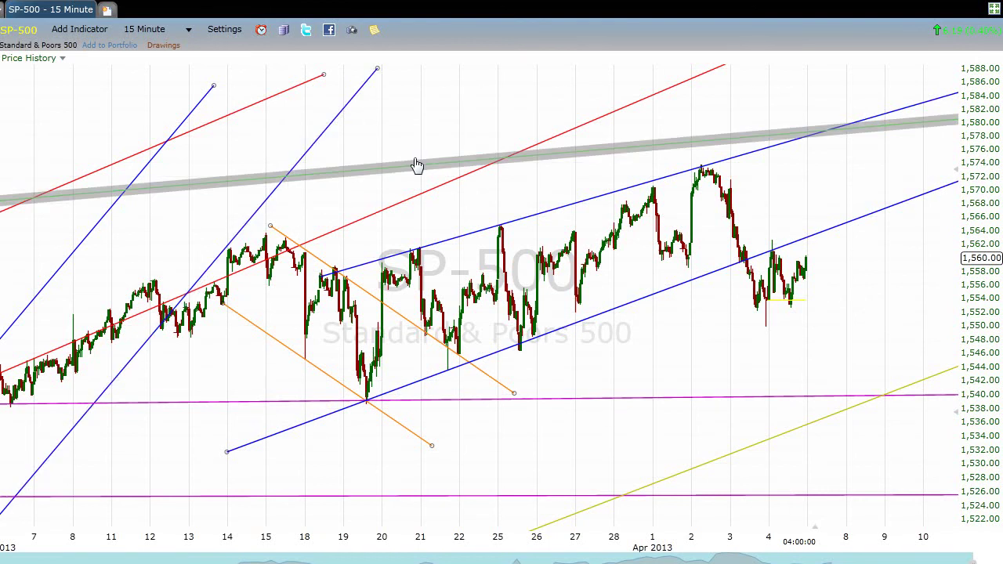
left_click(163, 32)
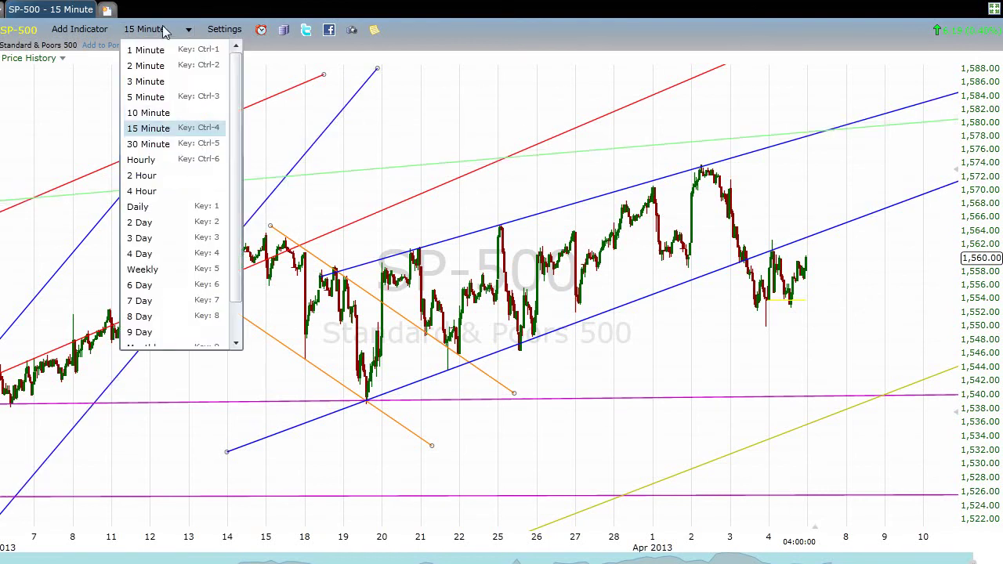
left_click(149, 144)
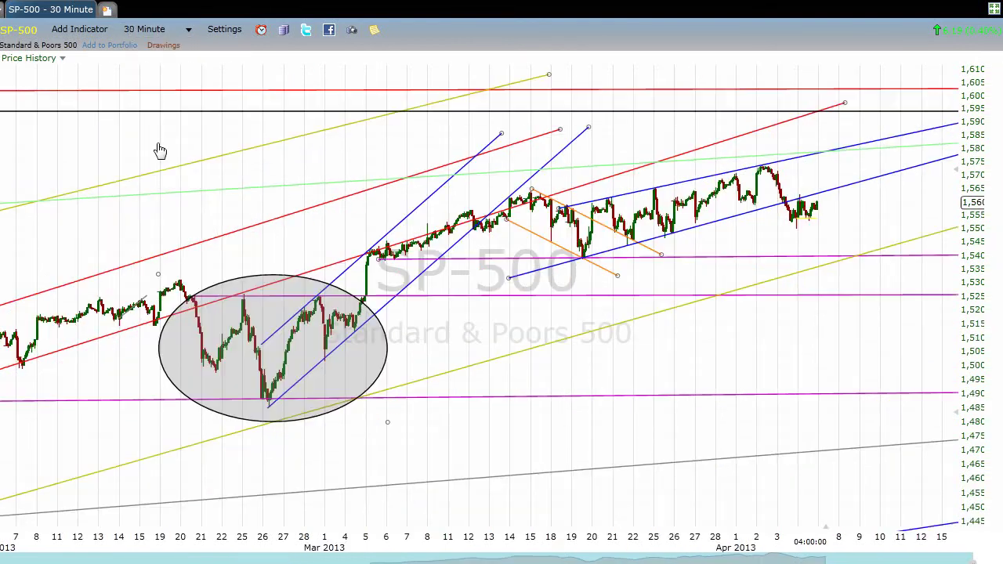
left_click(175, 32)
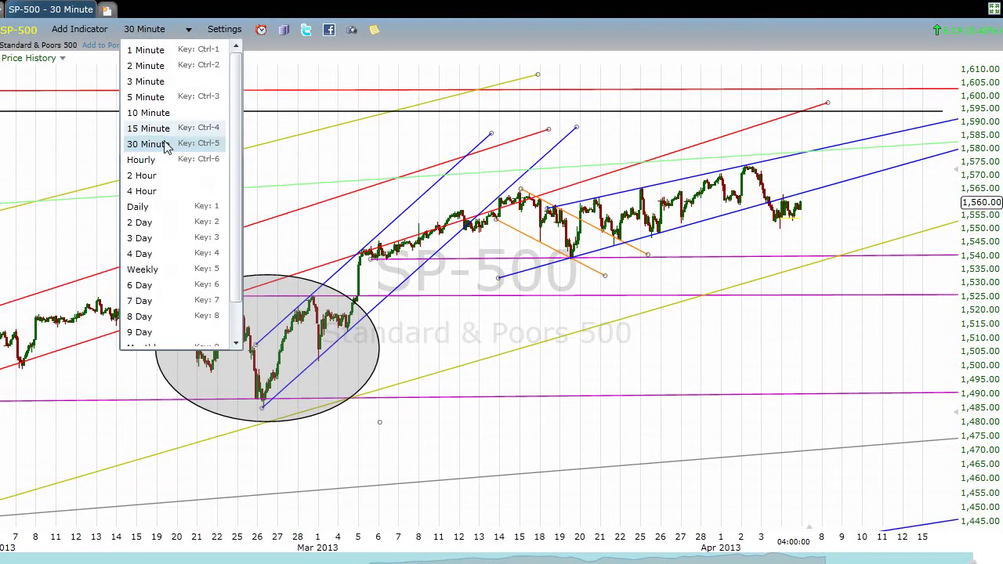
left_click(156, 161)
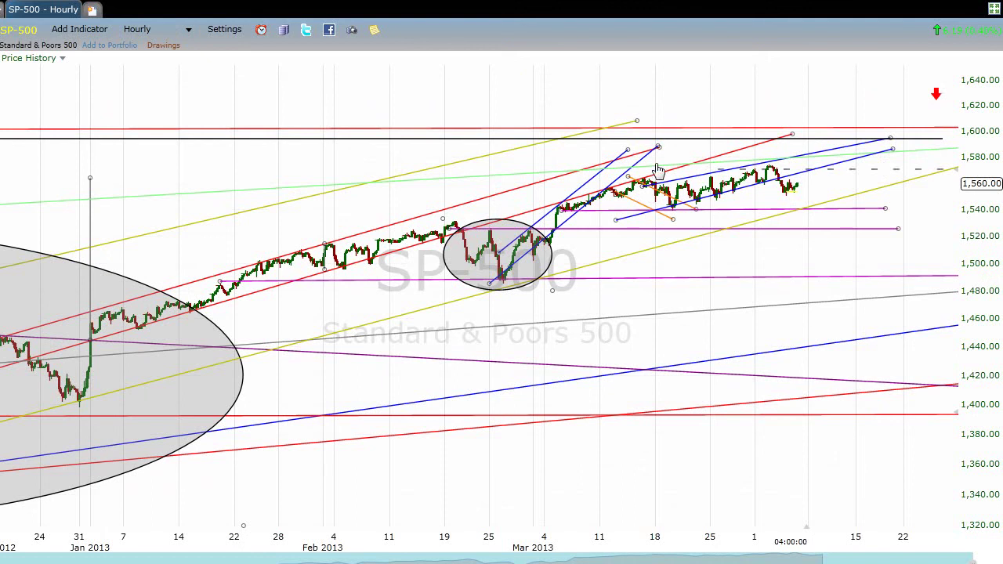
Create a parallel copy of the lower orange trendline on the 15-minute chart and place it along the April 1 to 4 lows.
left_click(175, 34)
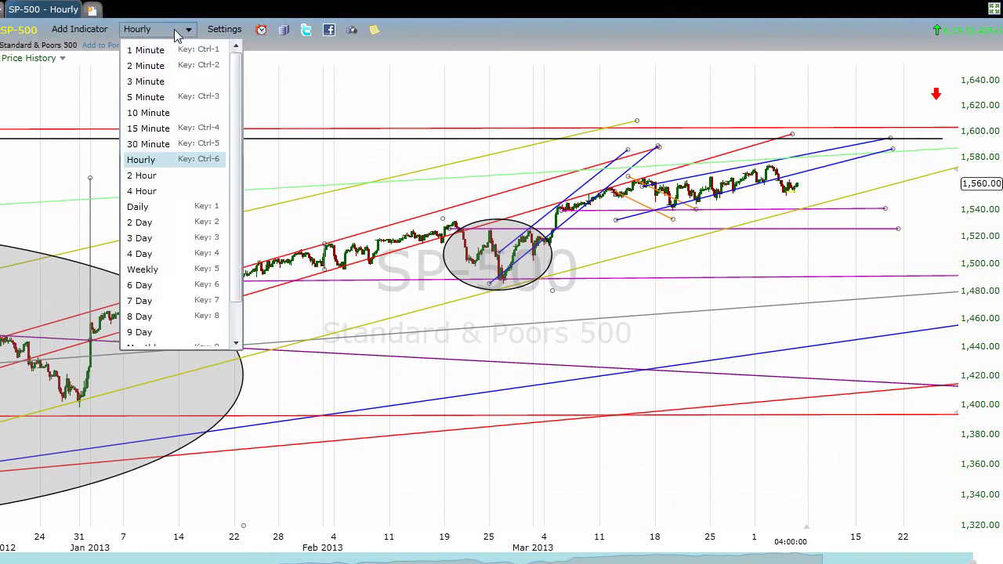
left_click(159, 132)
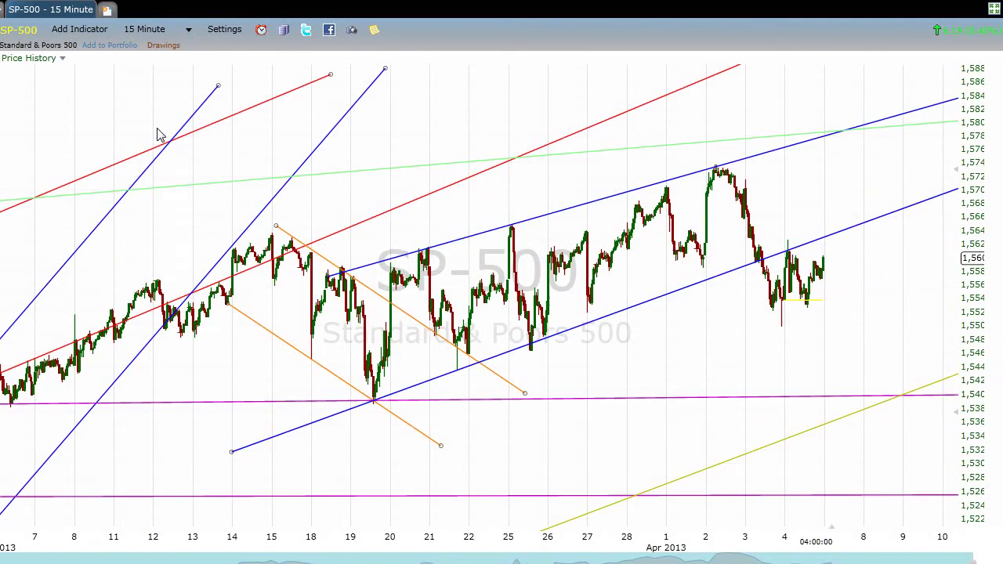
left_click_drag(957, 414, 953, 369)
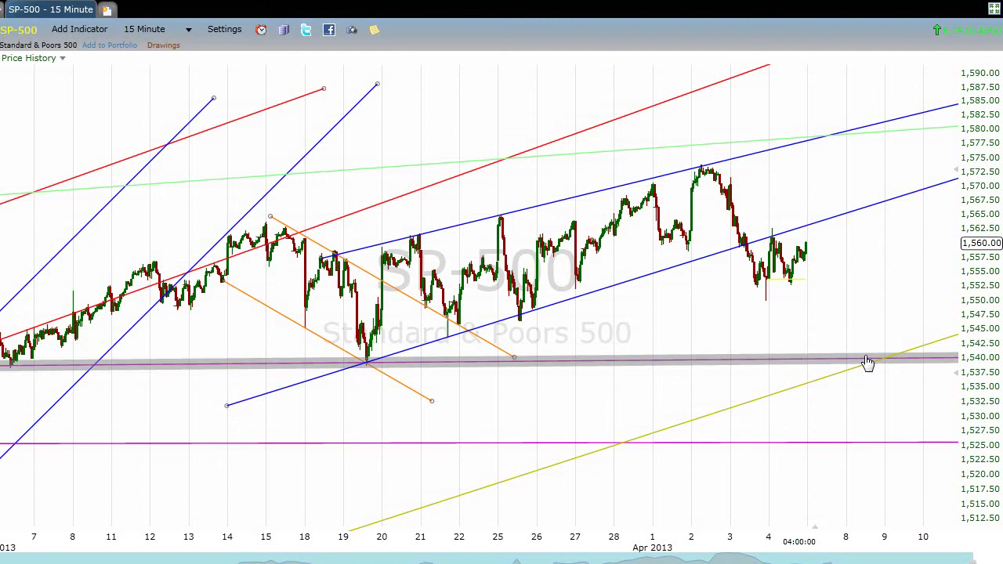
right_click(298, 334)
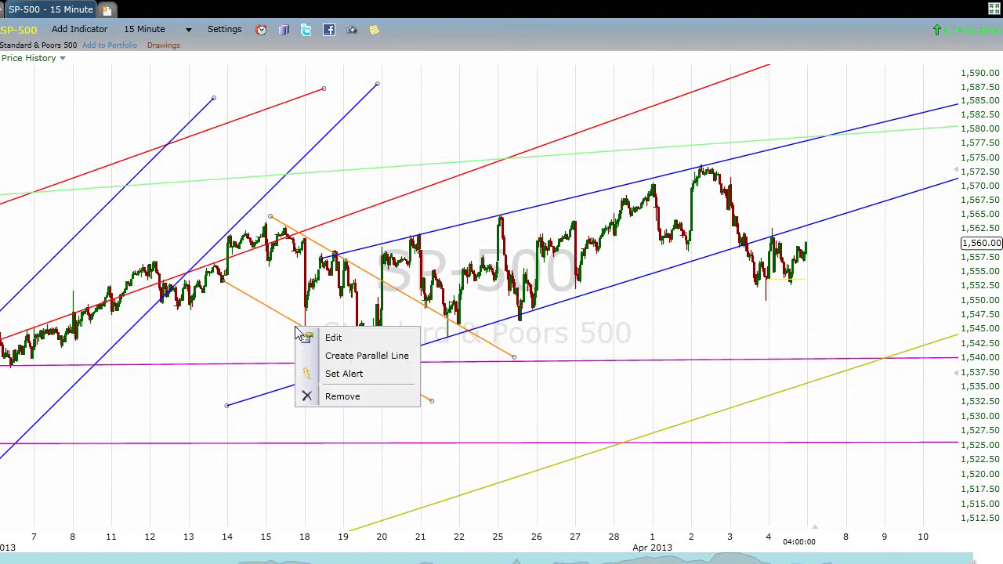
left_click(349, 355)
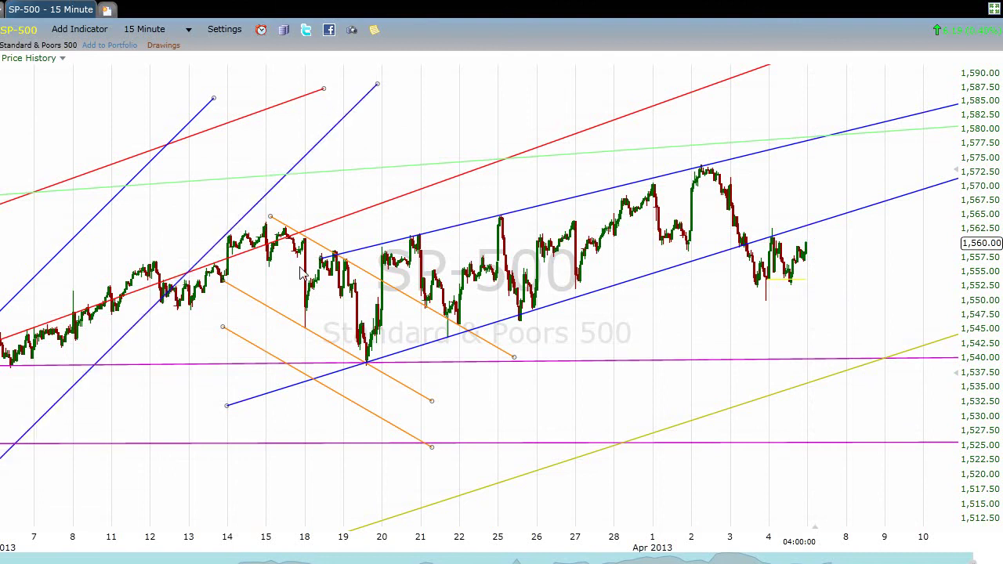
left_click_drag(344, 406, 725, 290)
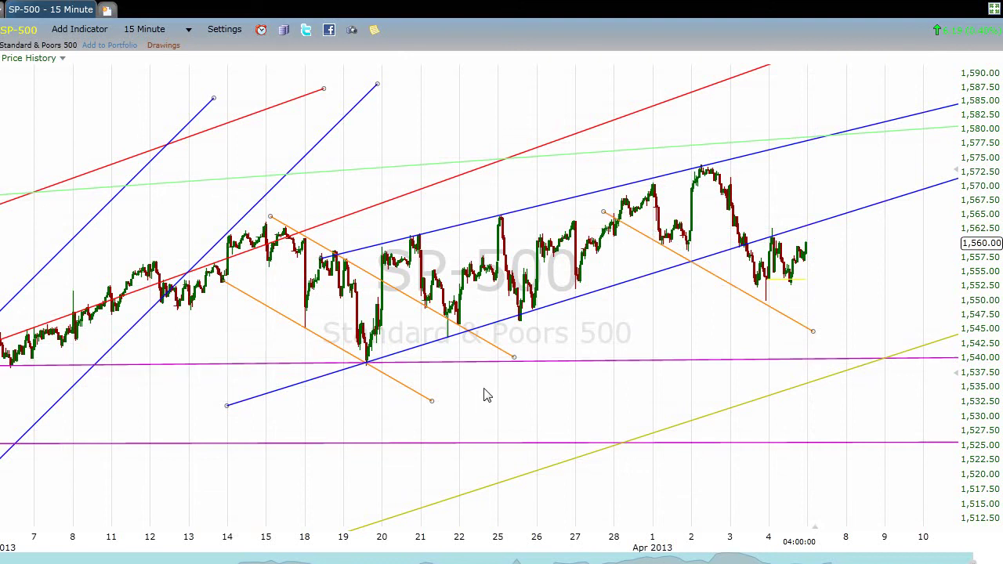
Place a parallel copy of the upper orange trendline along the early-April highs and extend both new orange lines past April 9.
right_click(400, 295)
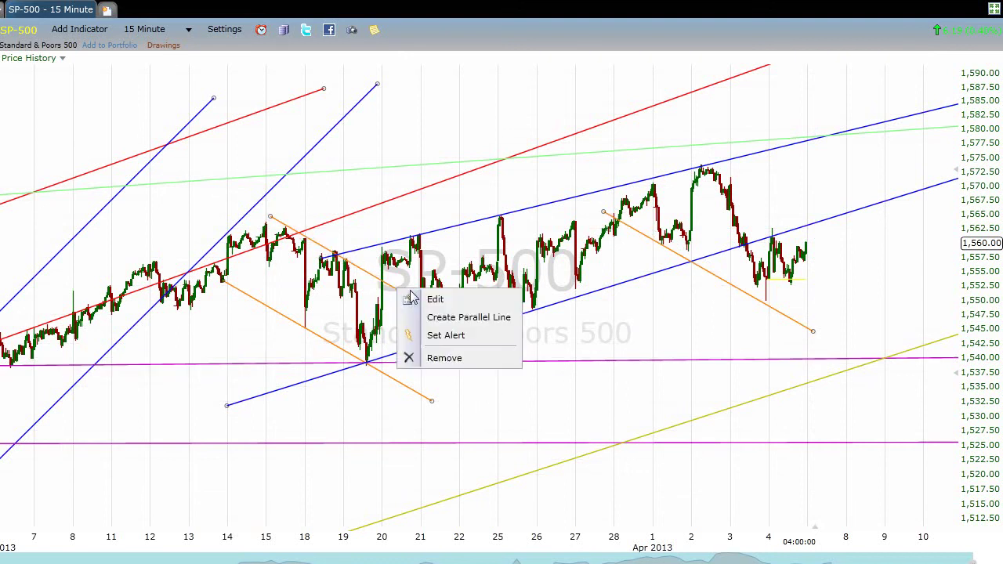
left_click(475, 316)
left_click_drag(381, 289, 779, 215)
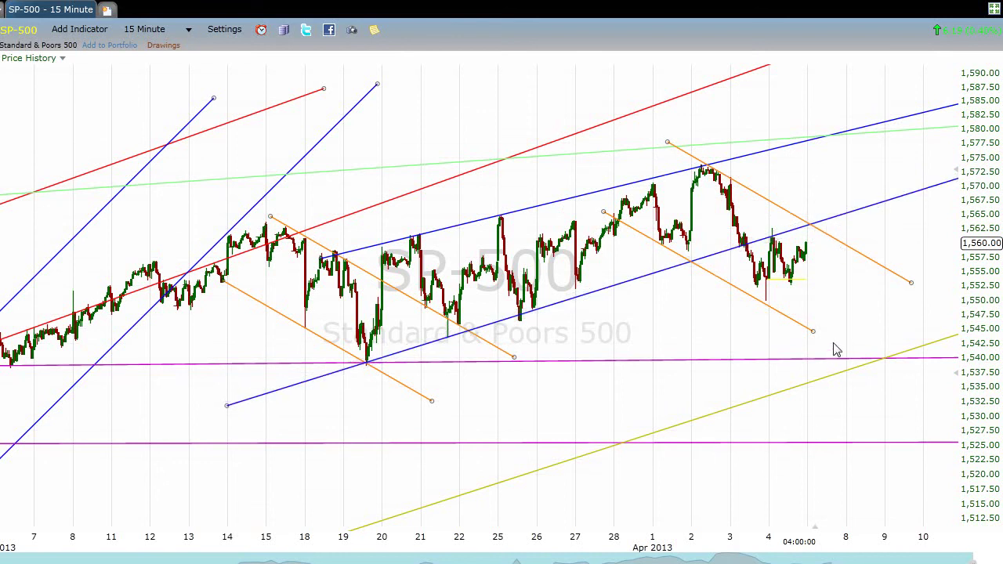
left_click_drag(813, 333, 905, 379)
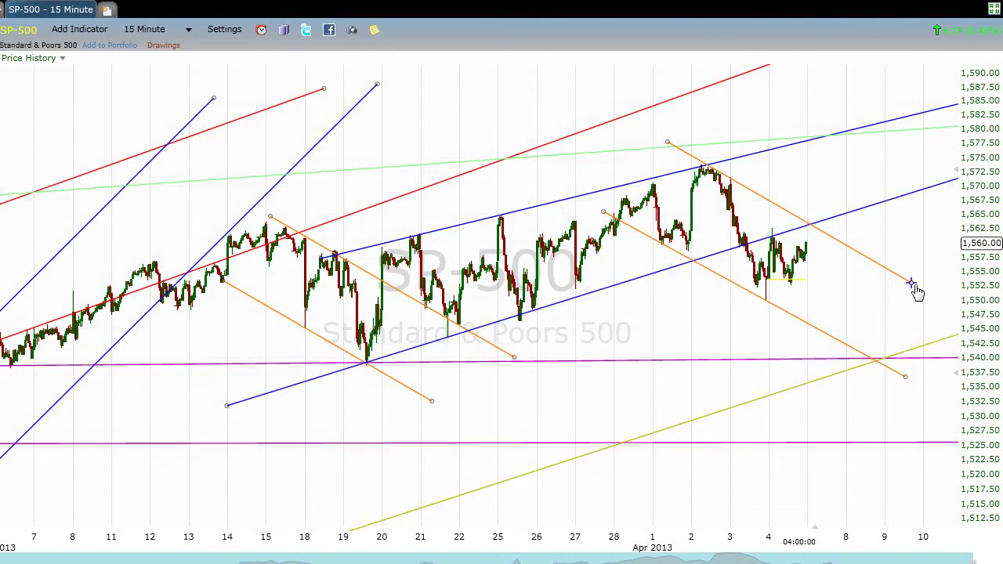
left_click_drag(913, 285, 986, 313)
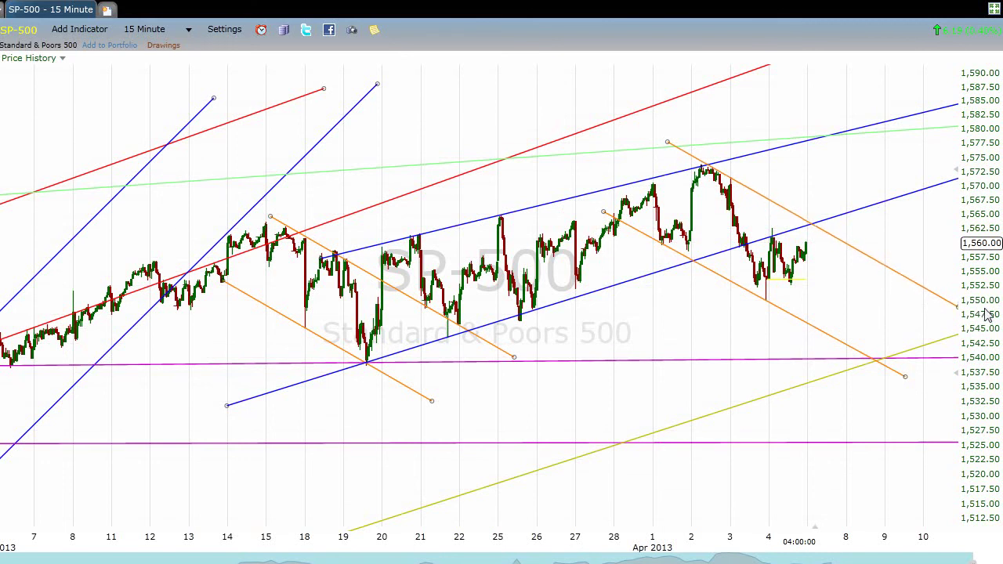